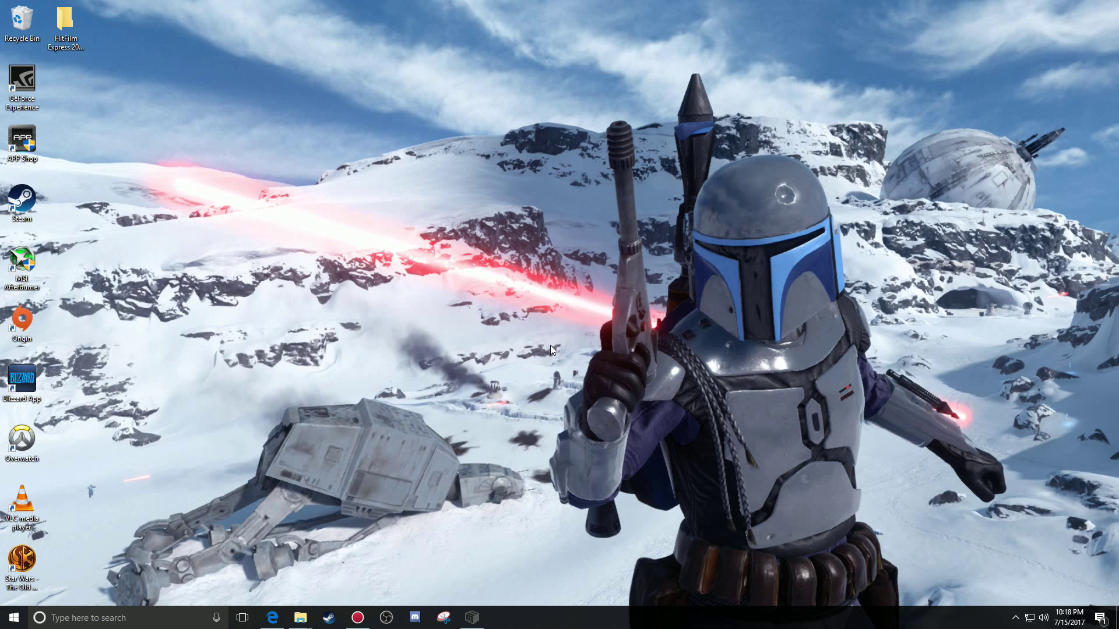
Bring up the .NET Framework 4.6.2 Web Installer download page and highlight its Framework 4.6.2 heading.
left_click(272, 618)
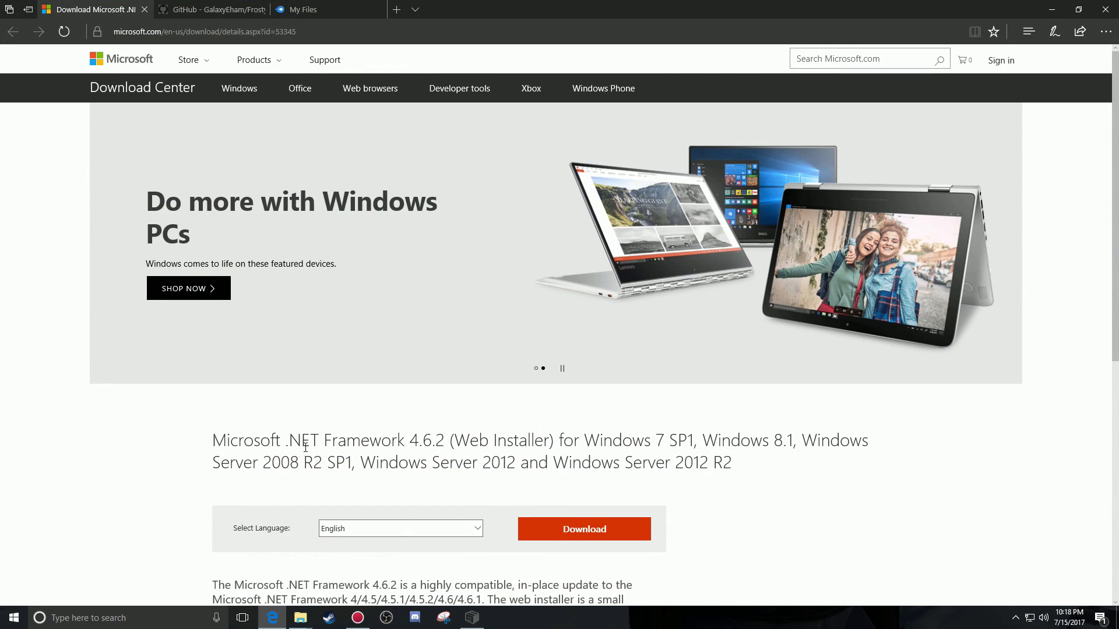
left_click_drag(288, 444, 418, 446)
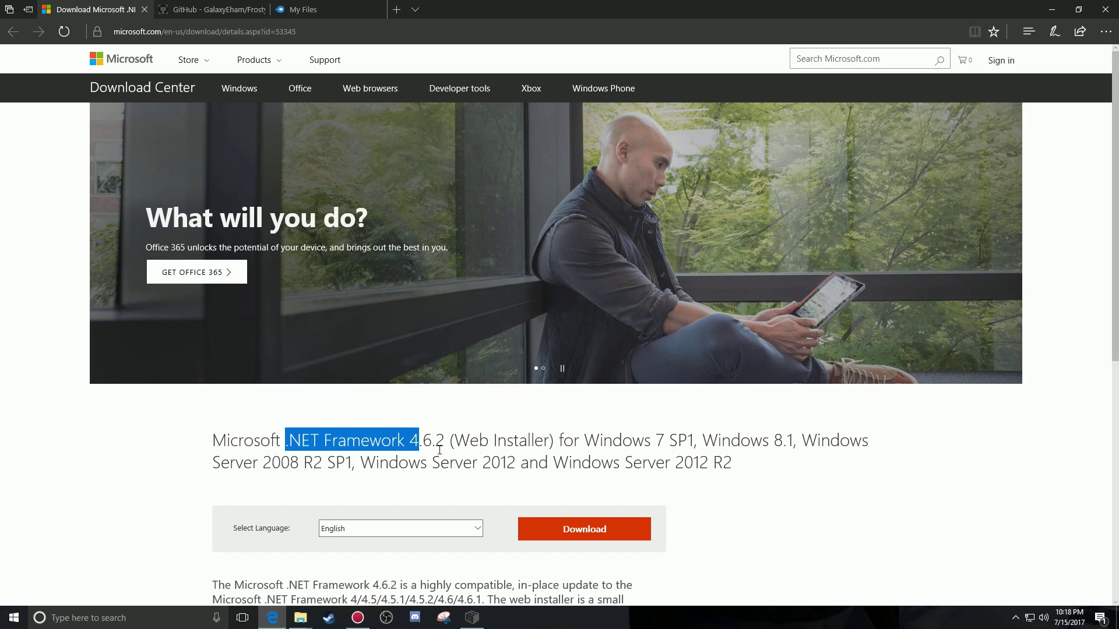
left_click_drag(439, 450, 376, 447)
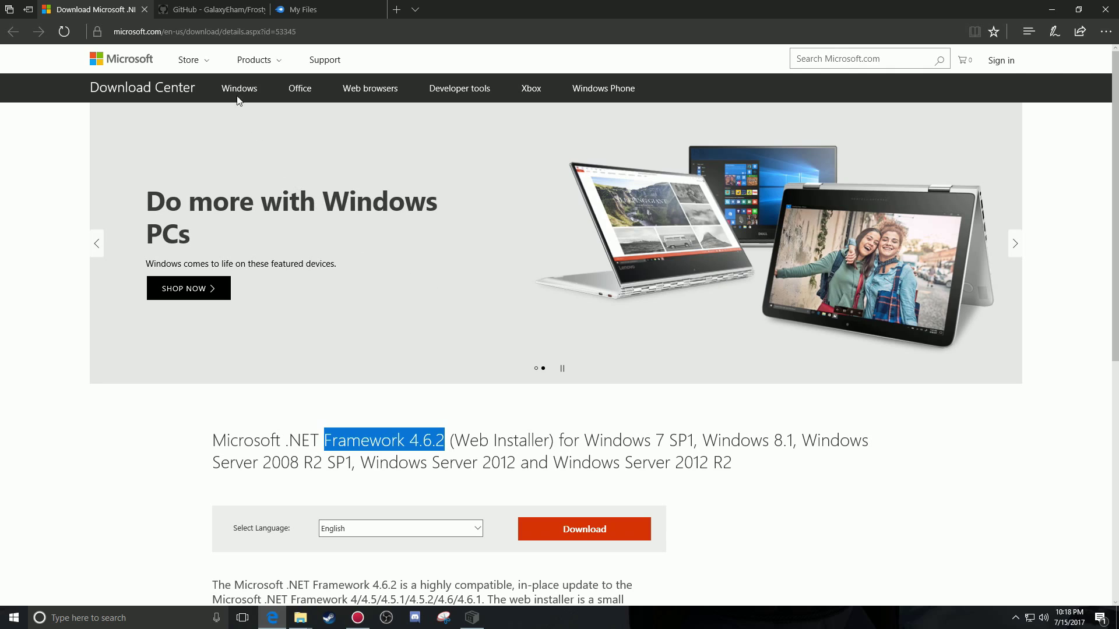
Open the FrostyToolSuite GitHub releases listing FrostyModManager_v1.0.2b.rar, then bring the BF 15 mods folder forward.
left_click(210, 9)
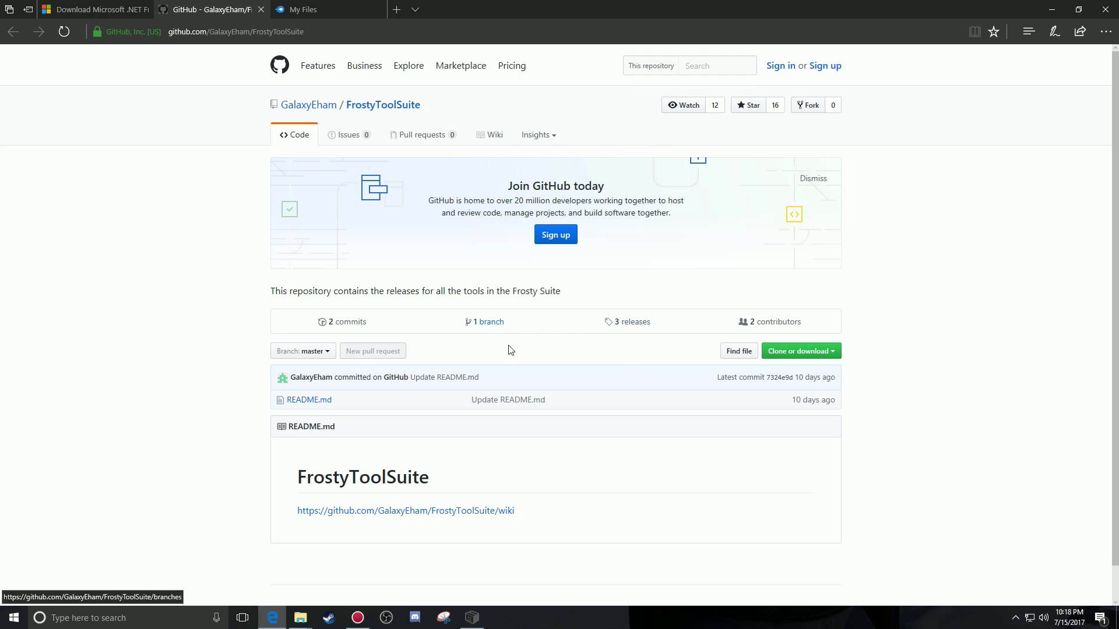
left_click(638, 326)
scroll(635, 326, "down", 8)
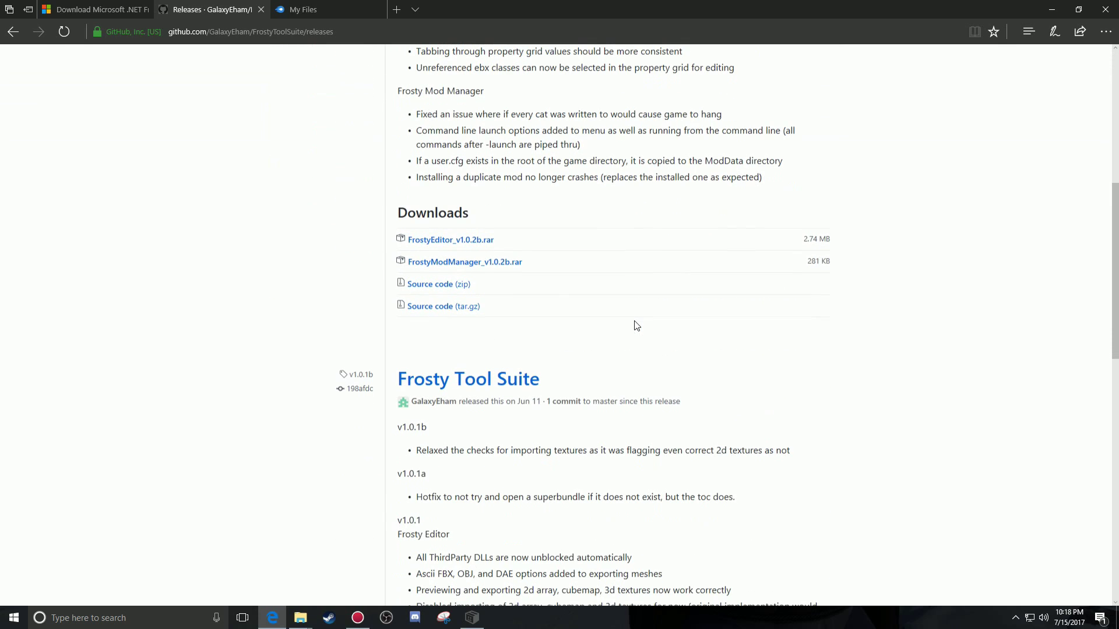
scroll(634, 326, "up", 1)
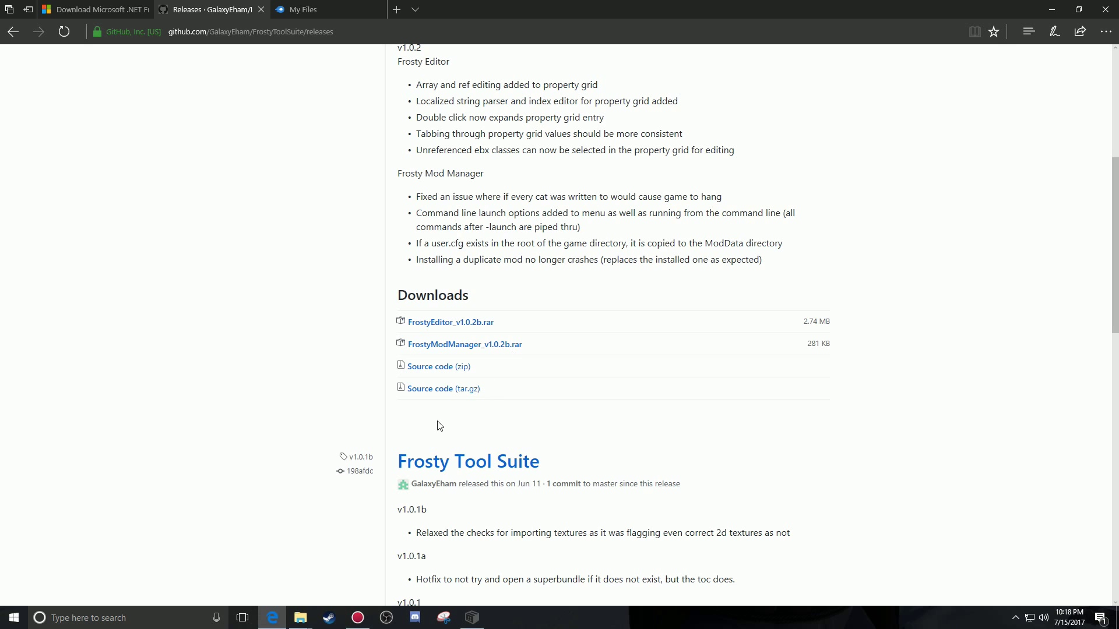
mouse_move(301, 618)
left_click(277, 585)
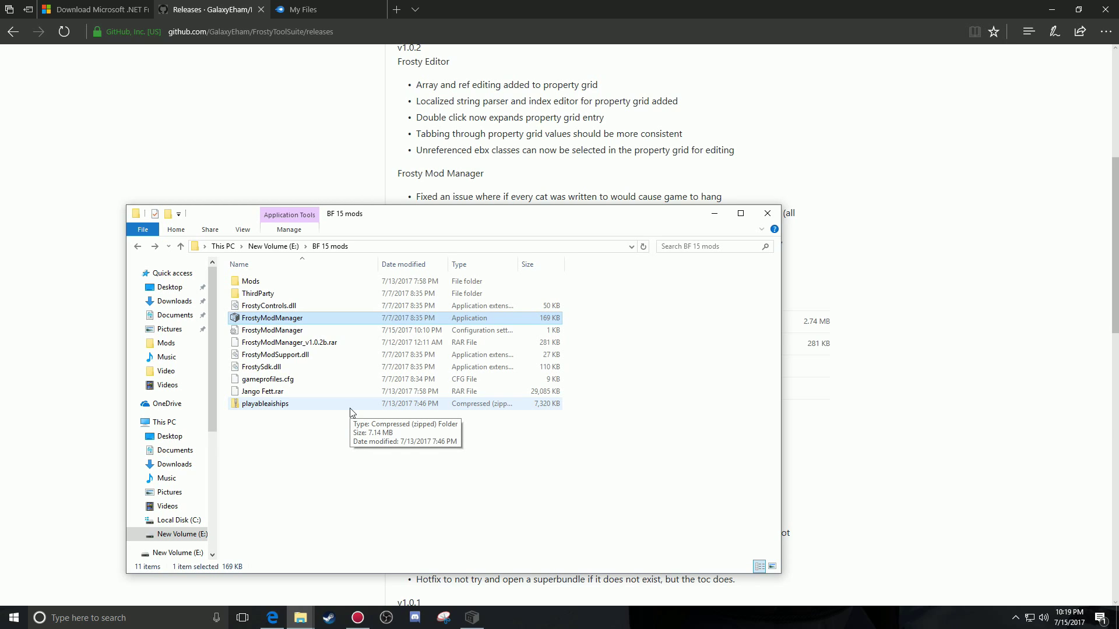
Tick 'Run this program as an administrator' in FrostyModManager's Compatibility properties and confirm with OK.
right_click(313, 321)
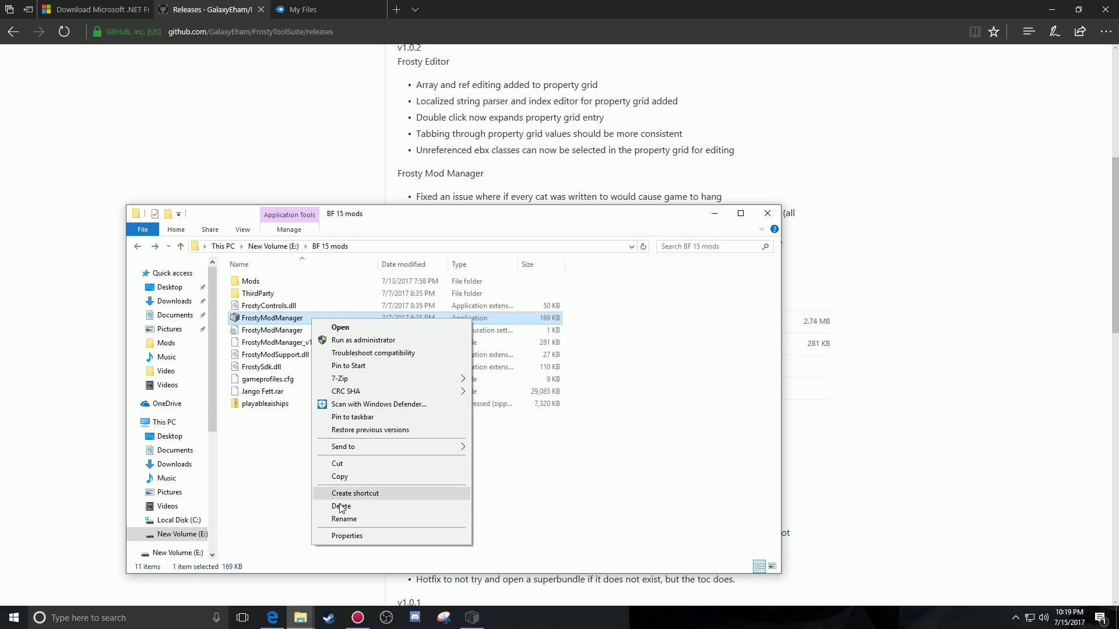
left_click(359, 537)
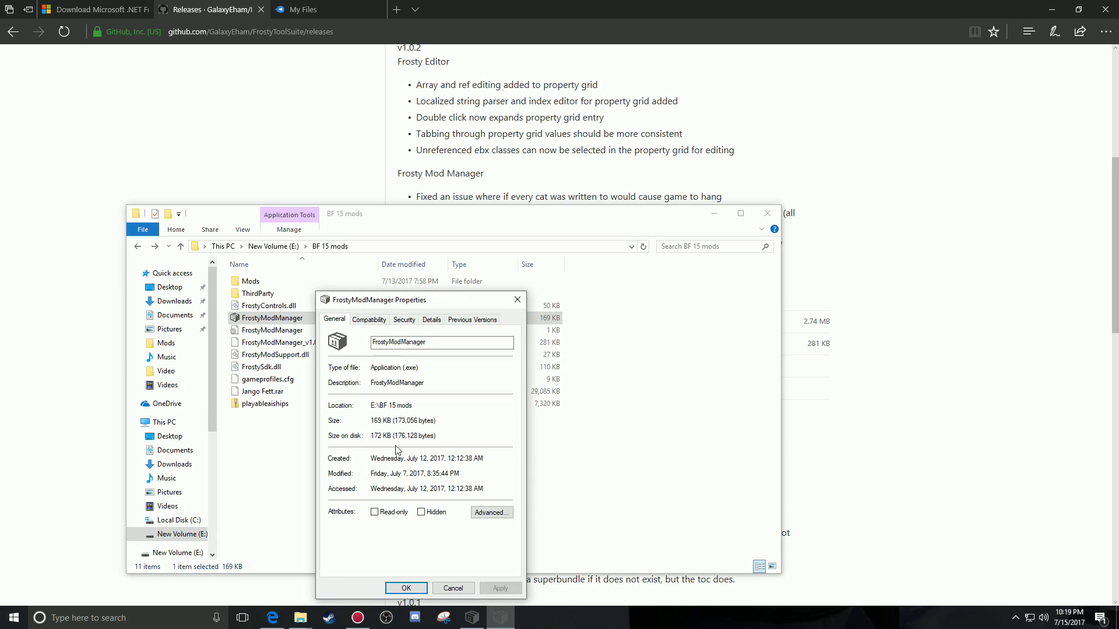
left_click(379, 322)
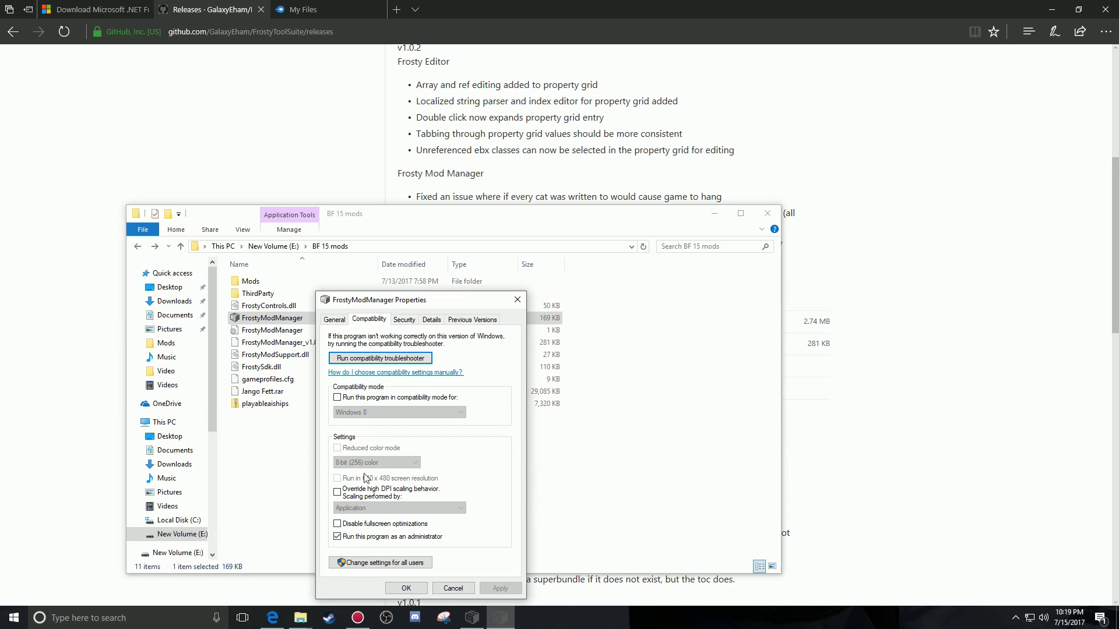
left_click(337, 537)
left_click(417, 589)
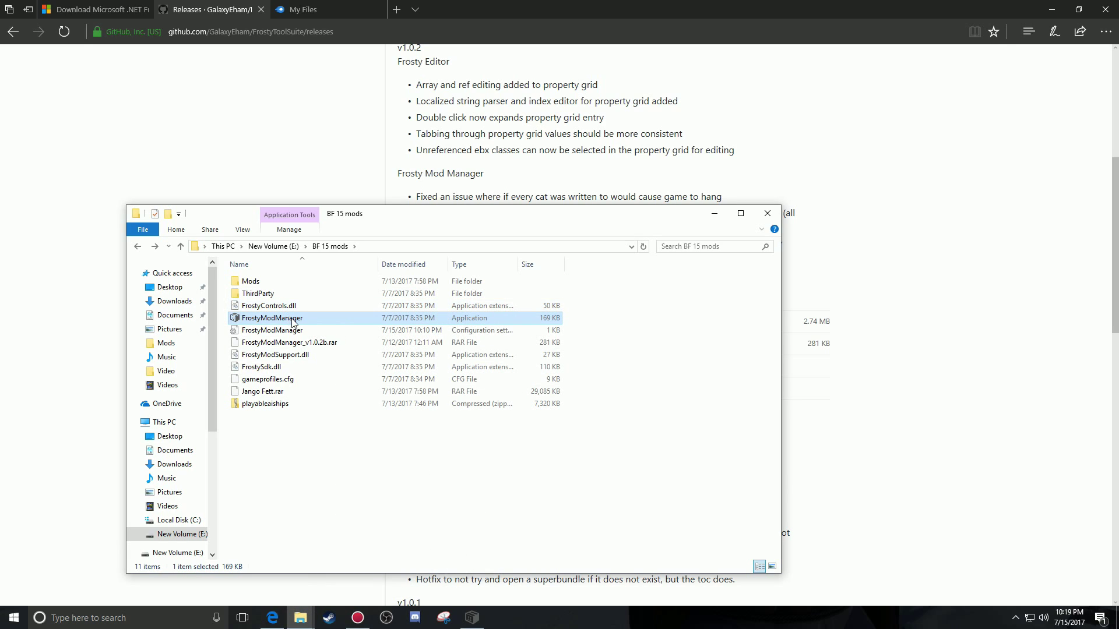
Minimize Frosty Mod Manager and bring the STAR WARS Battlefront folder window to the front.
left_click(472, 618)
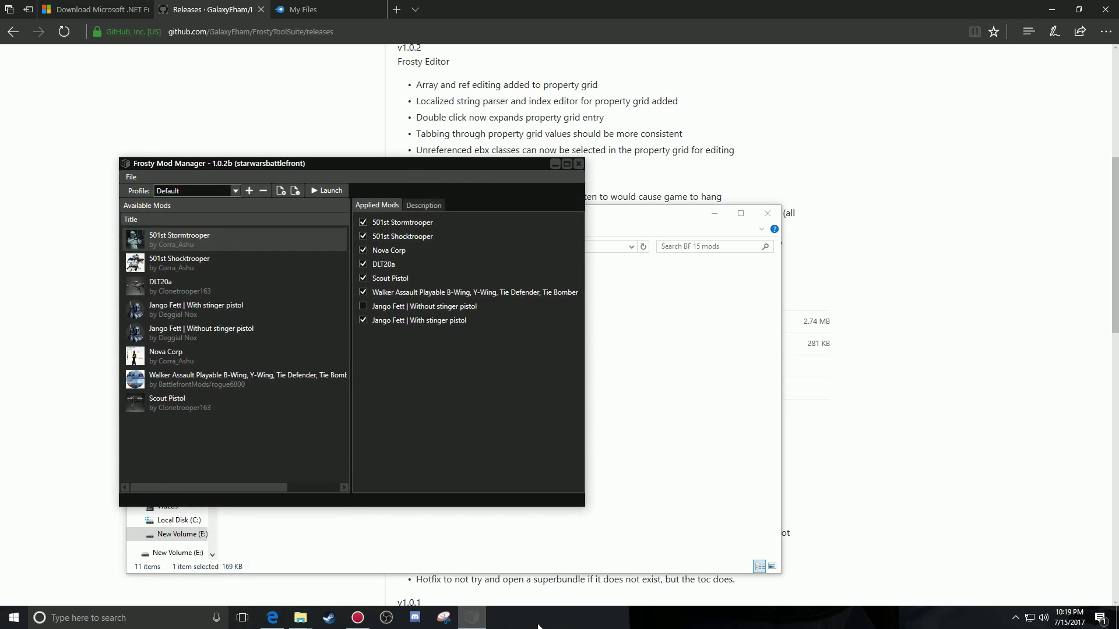
left_click(555, 163)
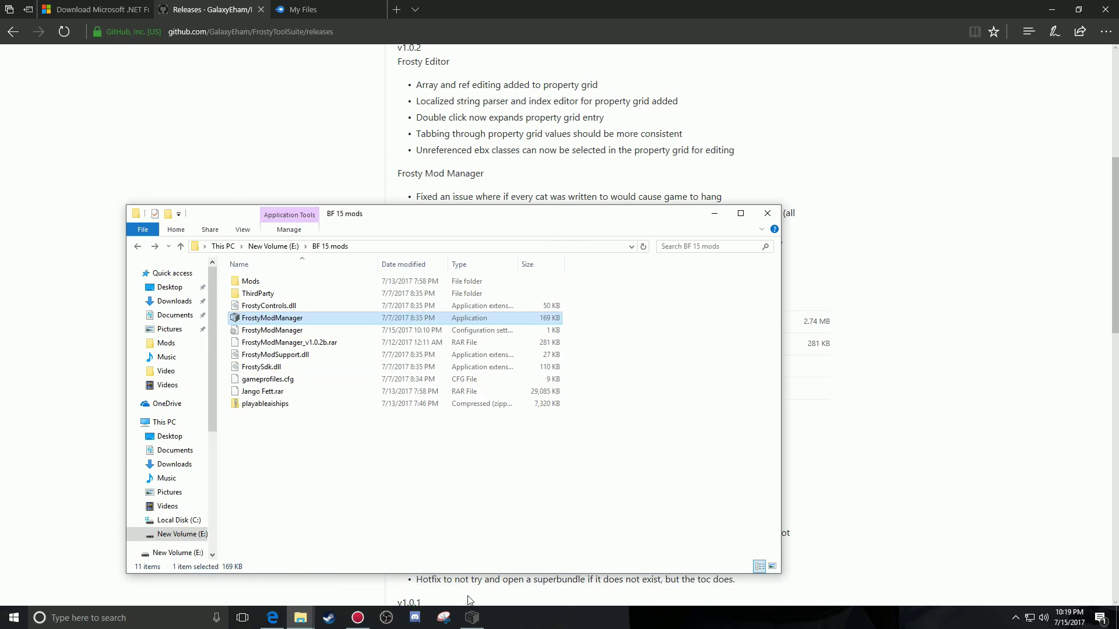
mouse_move(300, 616)
left_click(332, 562)
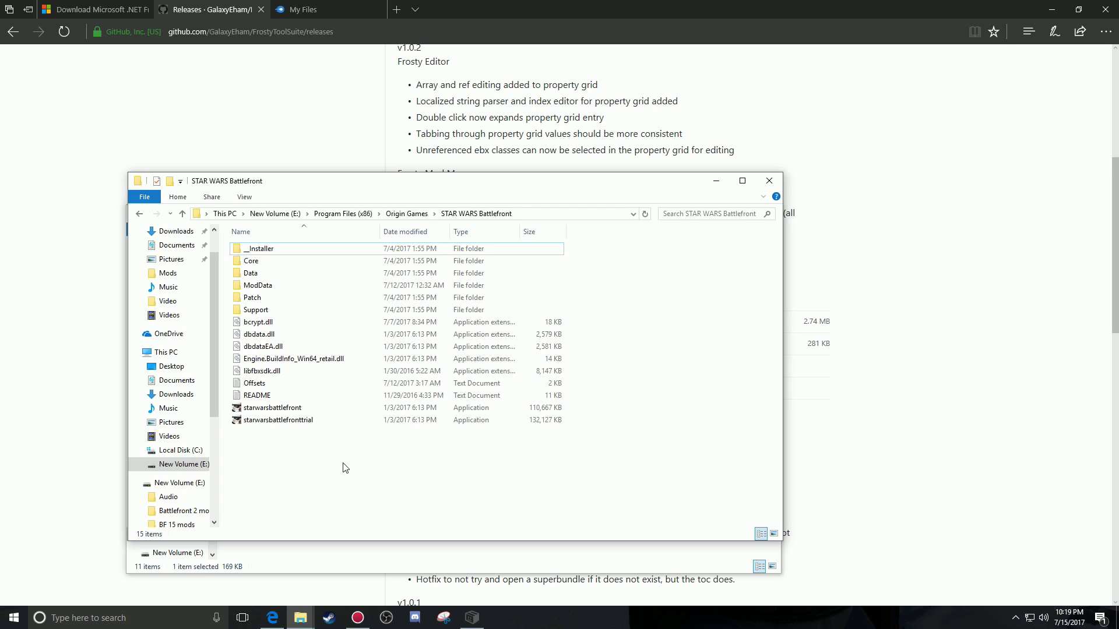
Browse from New Volume (E:) through Program Files (x86) and Origin Games into the STAR WARS Battlefront folder.
left_click(140, 214)
left_click(140, 214)
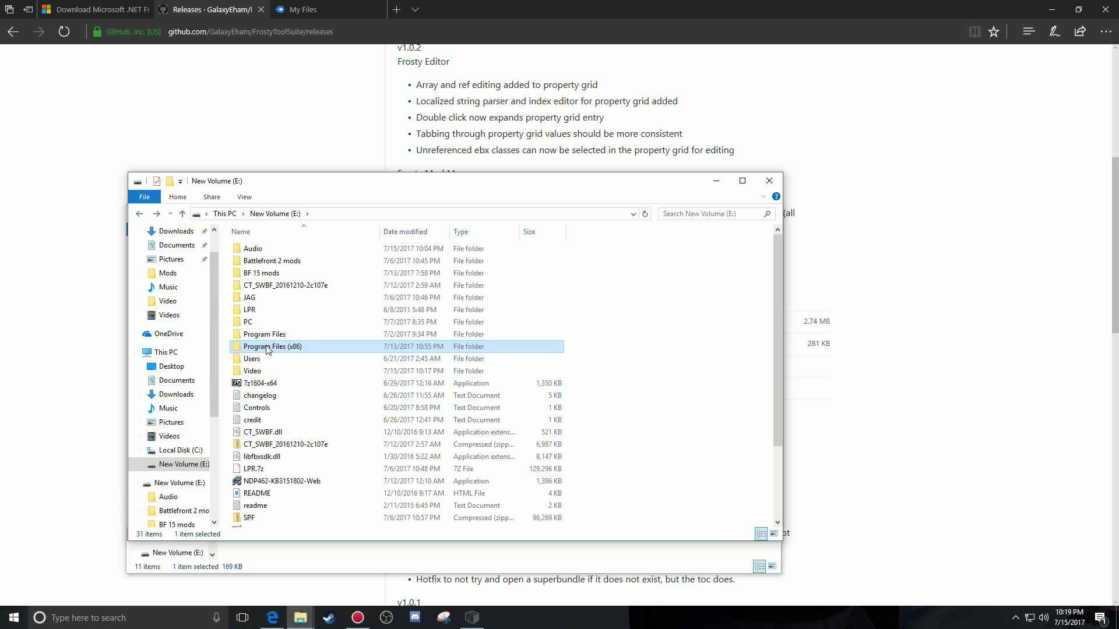
double_click(298, 348)
scroll(338, 423, "down", 1)
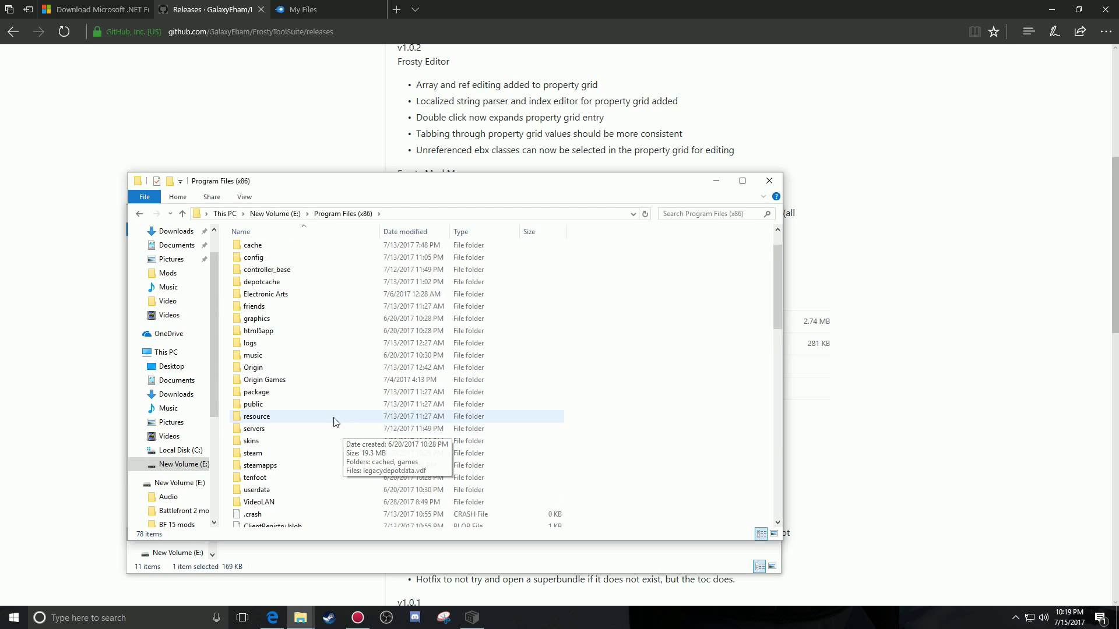
double_click(292, 383)
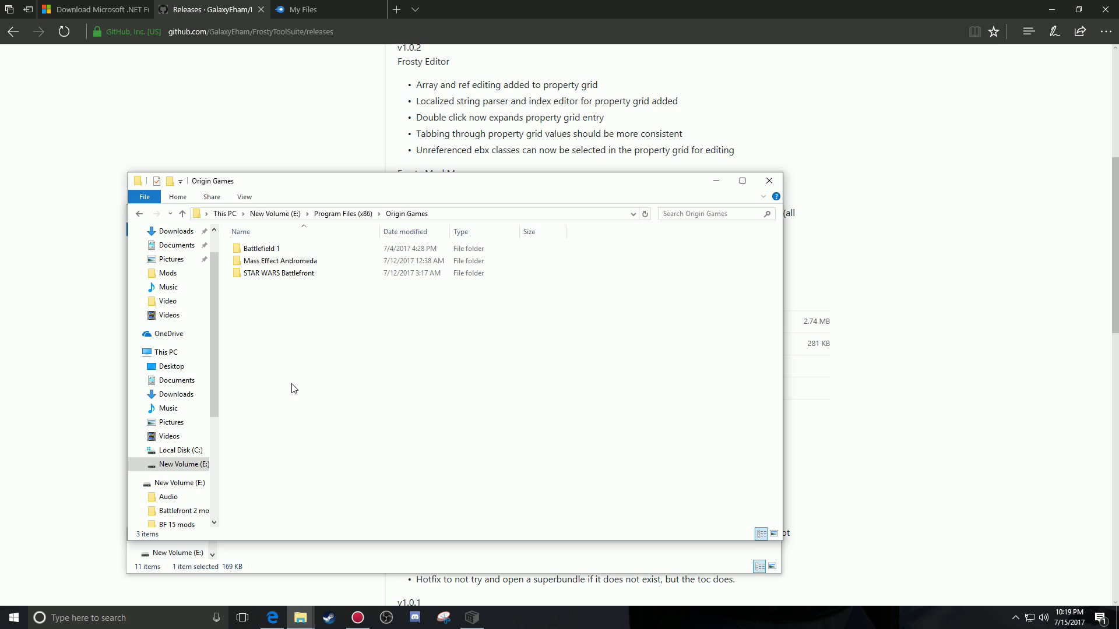
left_click(298, 274)
double_click(298, 278)
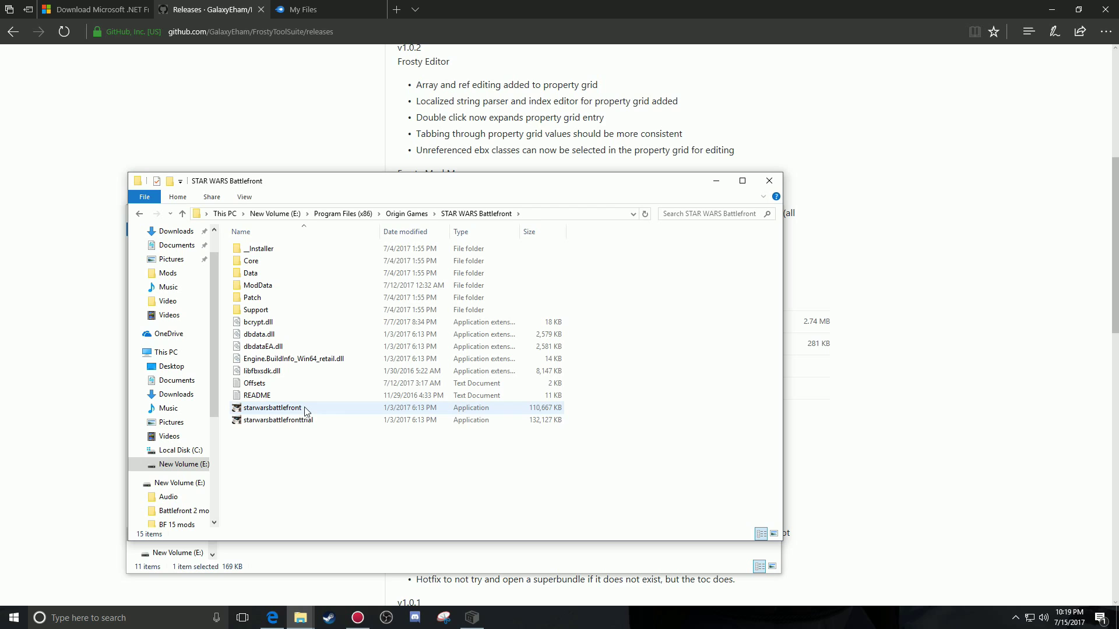
Minimize Frosty Mod Manager and the STAR WARS Battlefront folder, leaving BF 15 mods showing.
left_click(471, 622)
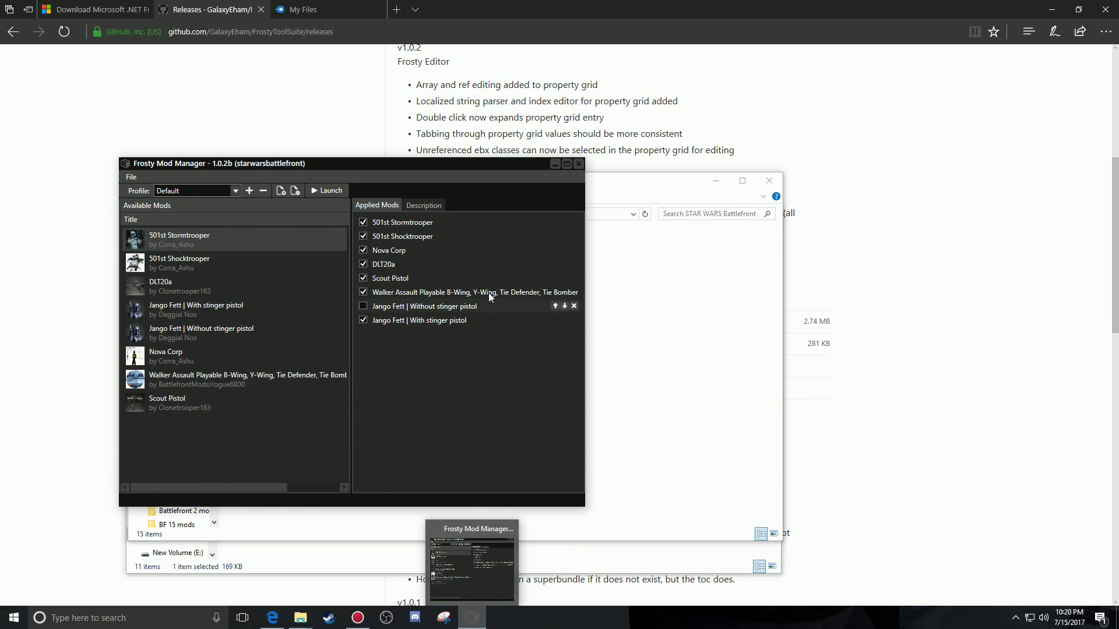
left_click(555, 164)
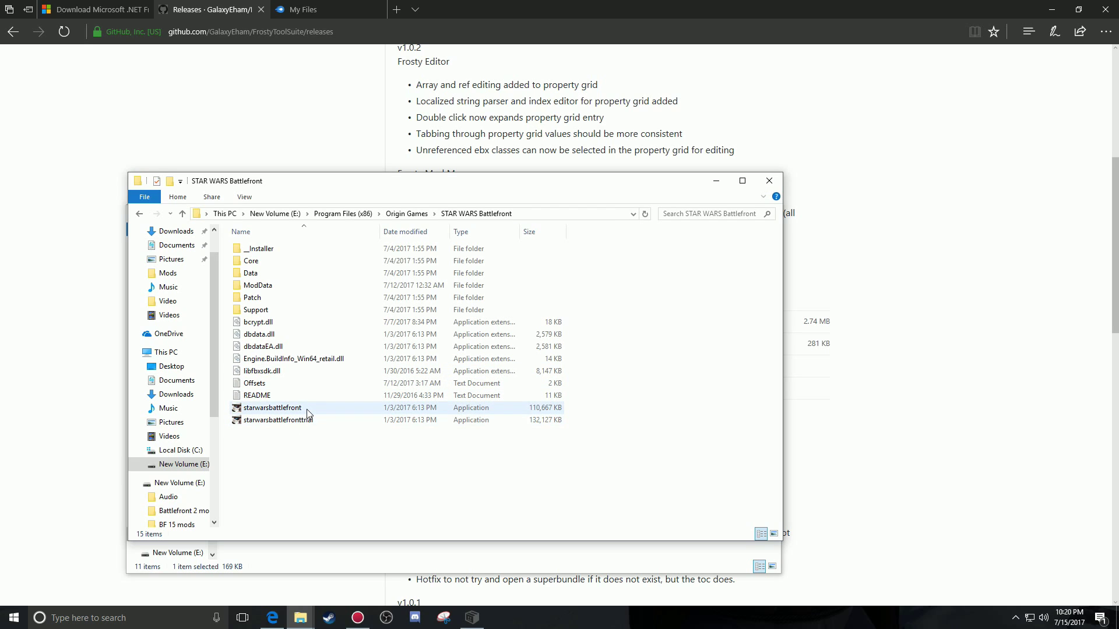
left_click(716, 180)
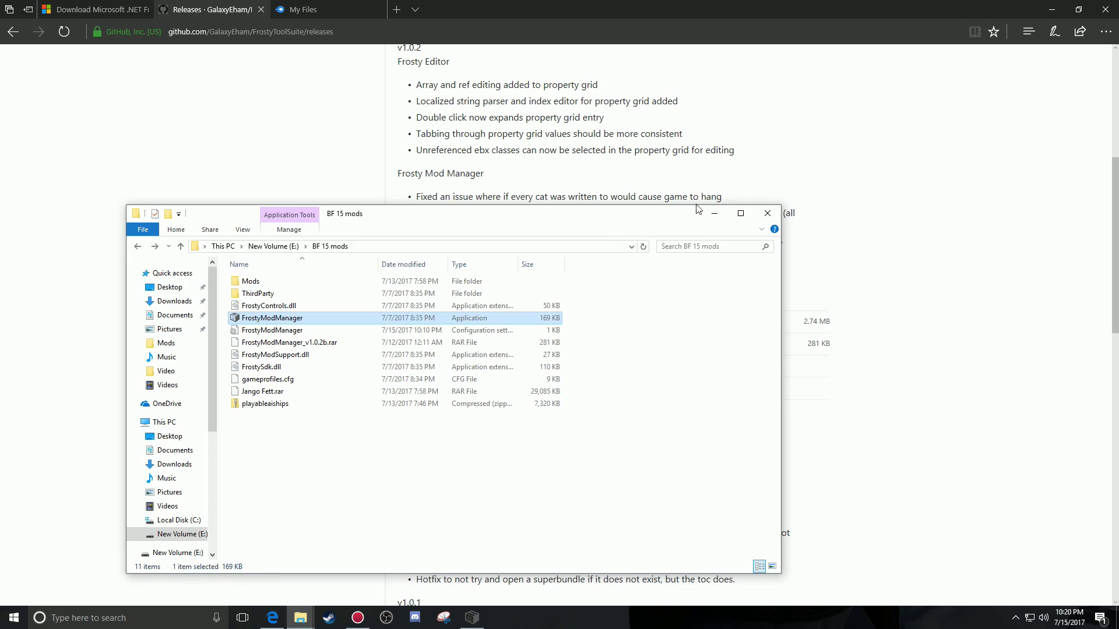
Review Frosty Mod Manager's applied mods, then switch to the MediaFire My Files page.
left_click(706, 209)
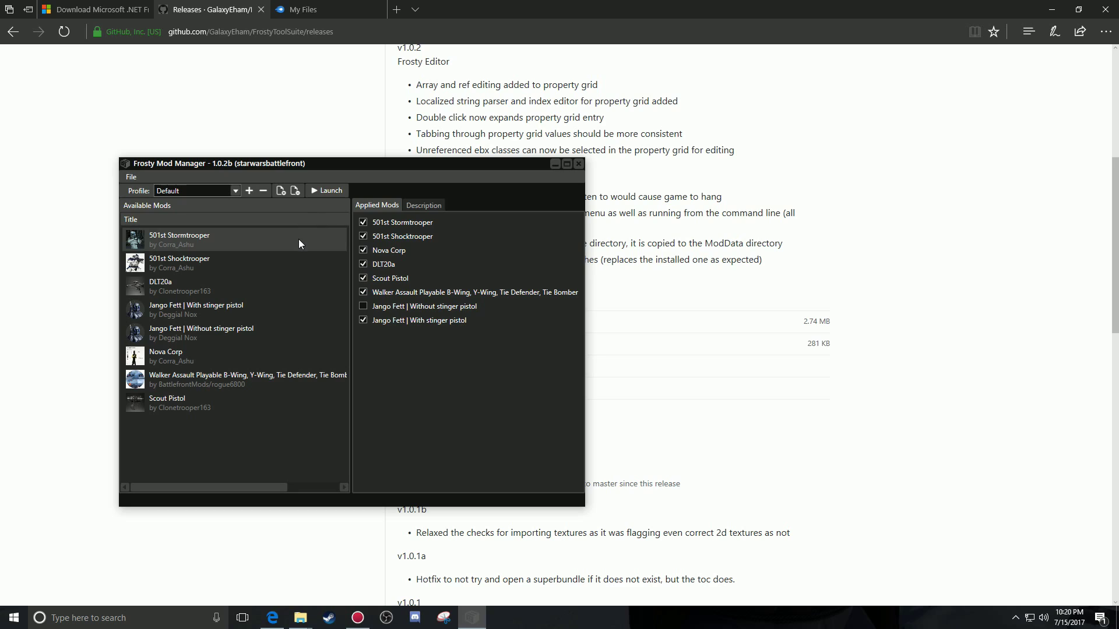
left_click(320, 9)
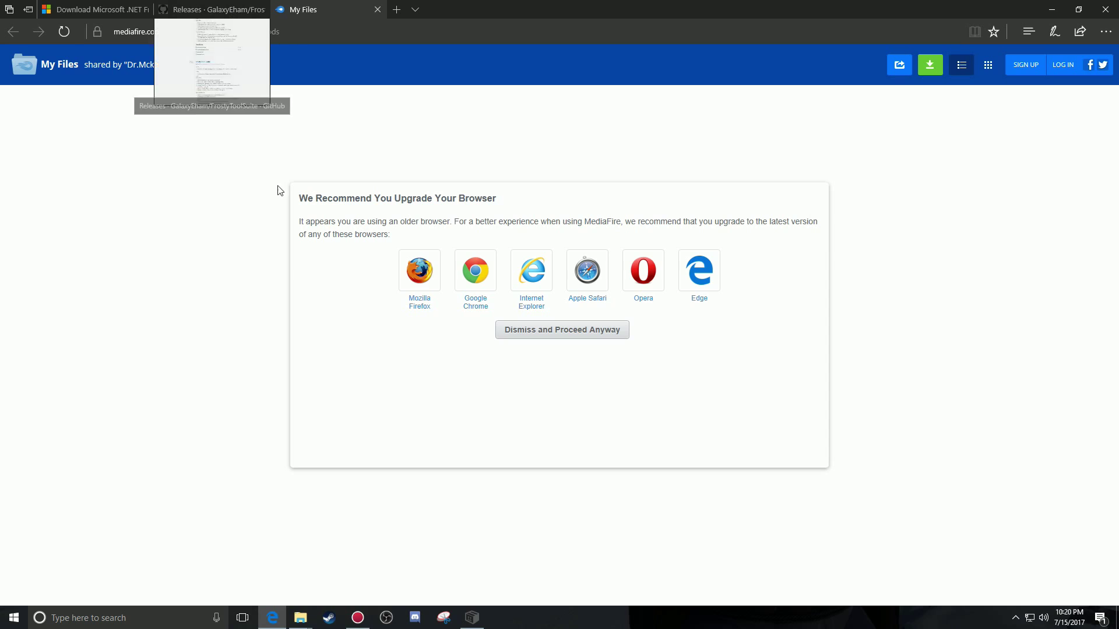
Return to the GitHub releases page and place the restored Frosty Mod Manager further right over it.
left_click(230, 8)
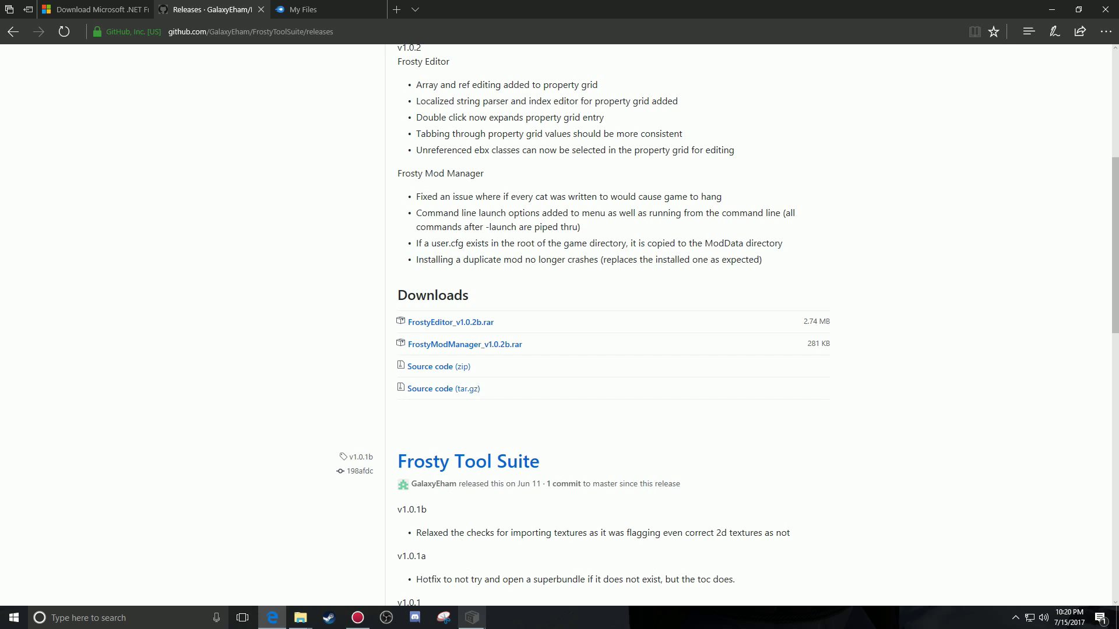
left_click(481, 626)
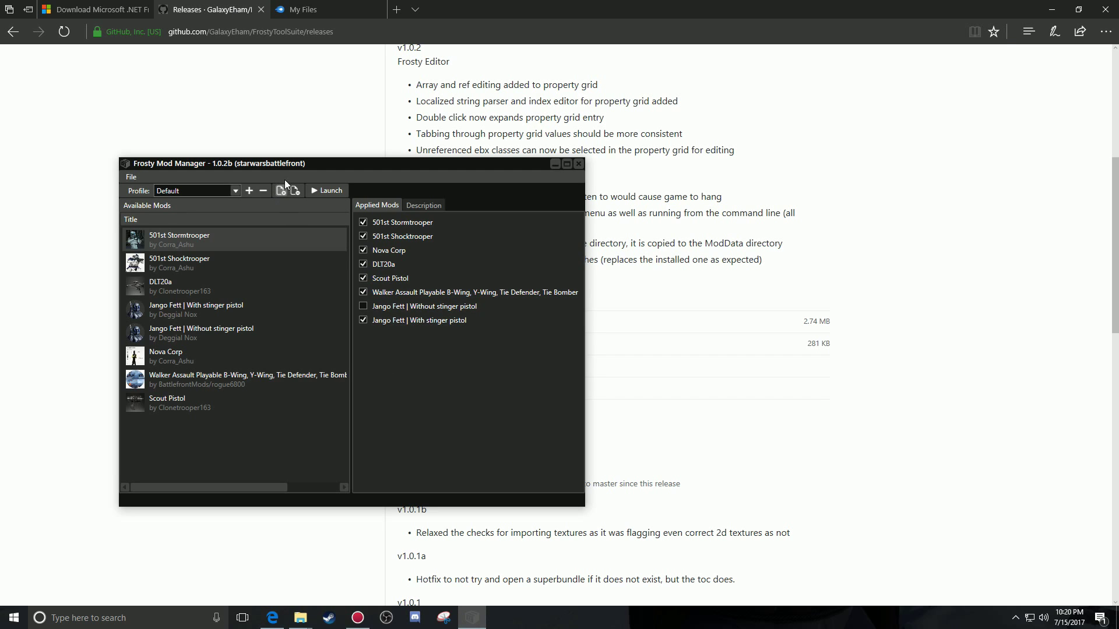
left_click_drag(291, 164, 422, 157)
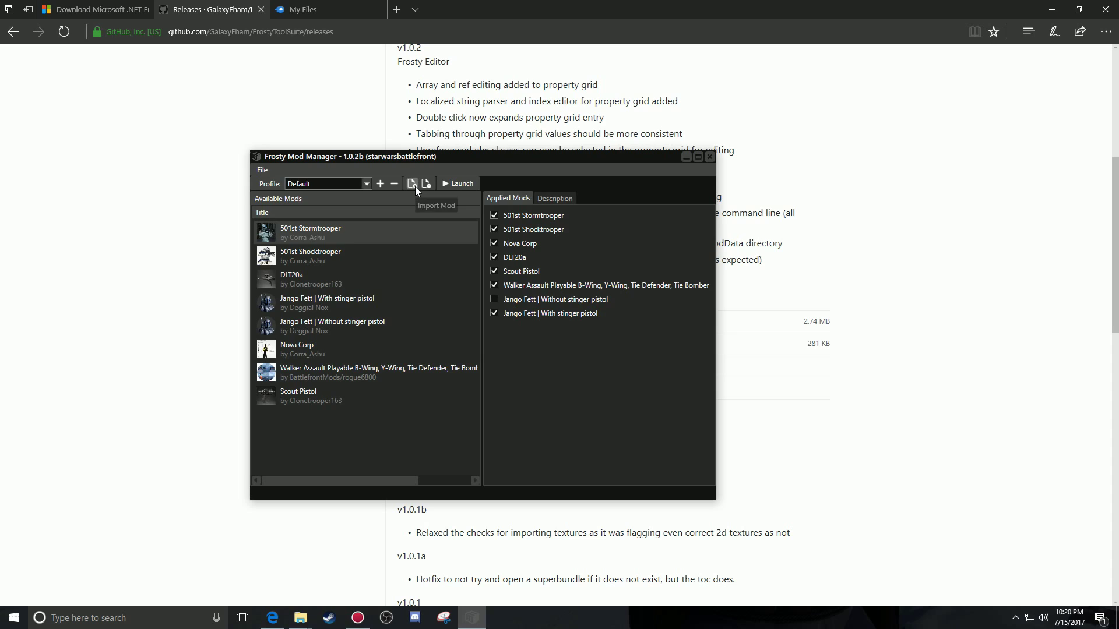
left_click(414, 186)
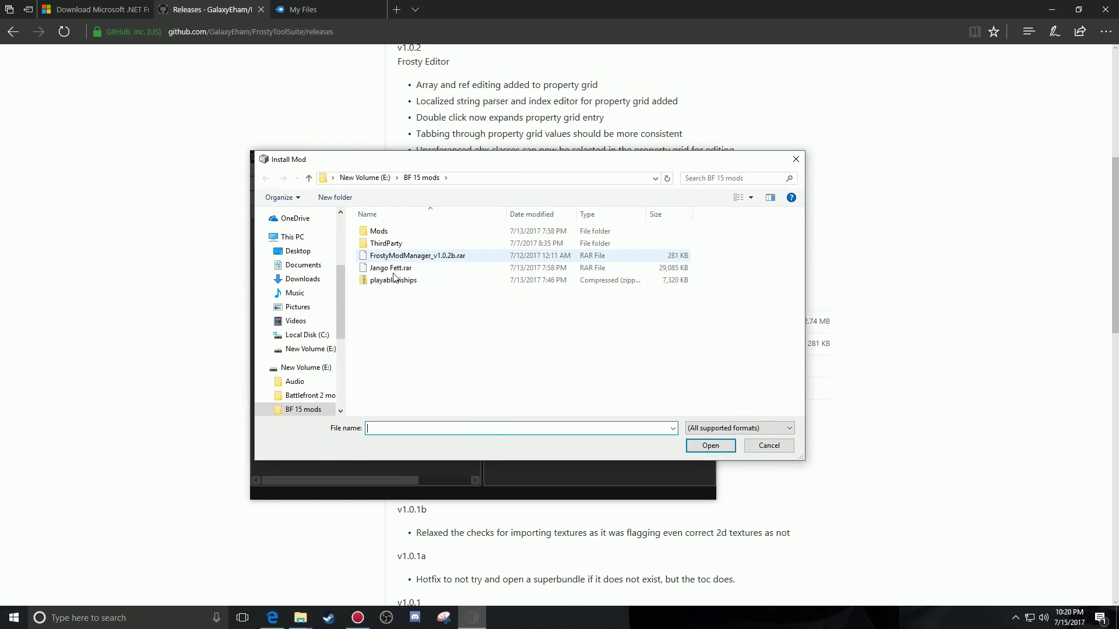
scroll(320, 392, "down", 1)
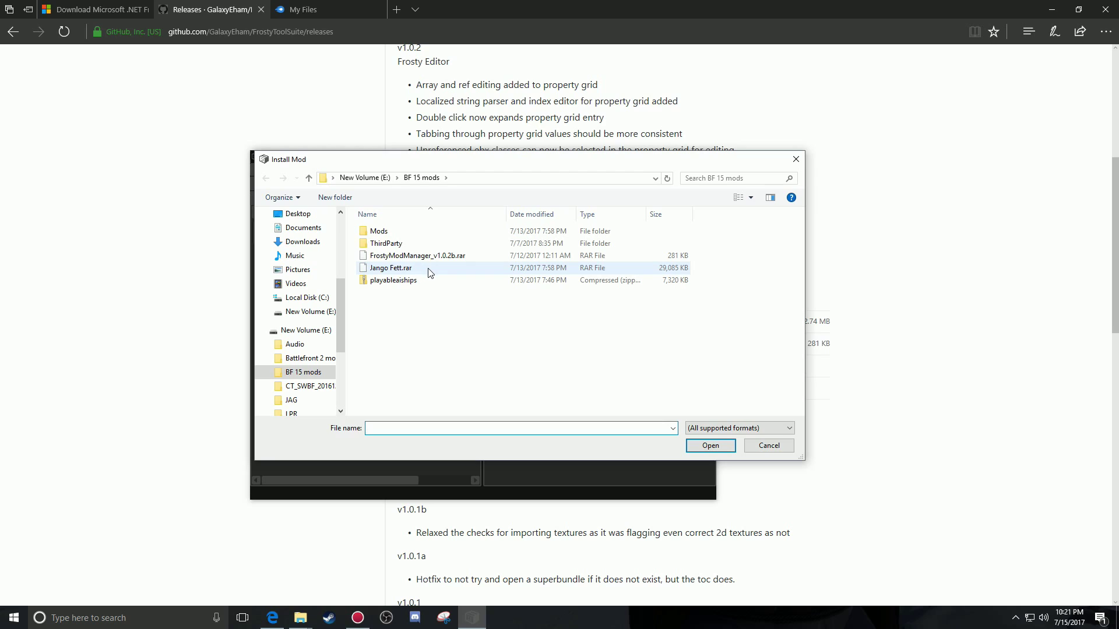
left_click(795, 159)
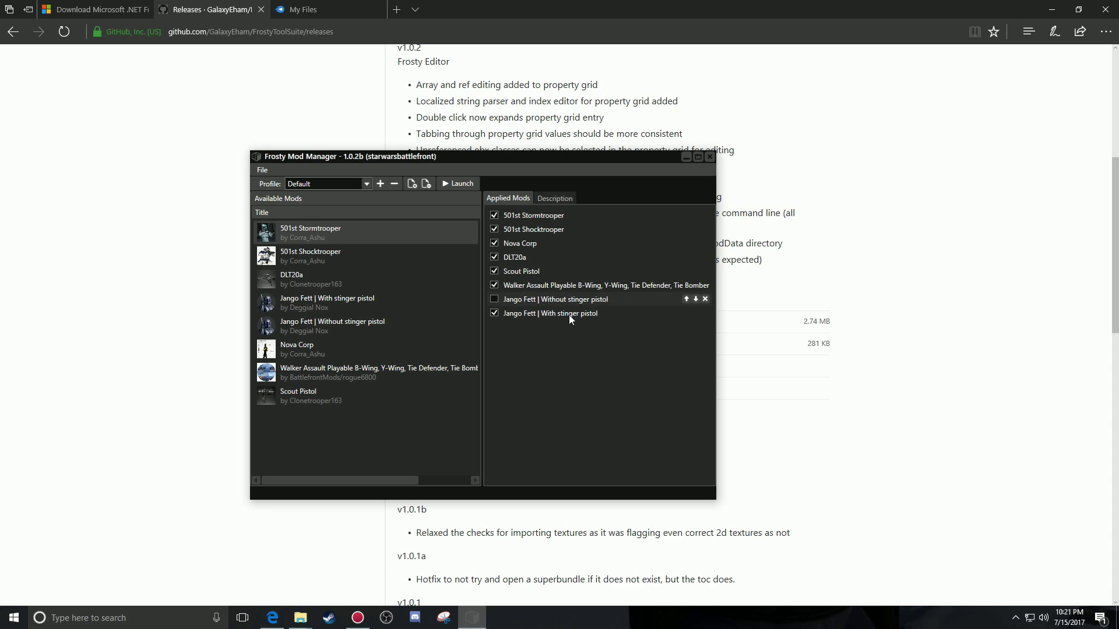
Uncheck Jango Fett Without stinger pistol, 501st Shocktrooper, Nova Corp, DLT20a, Scout Pistol and Walker Assault playable ships, keeping 501st Stormtrooper checked.
left_click(354, 374)
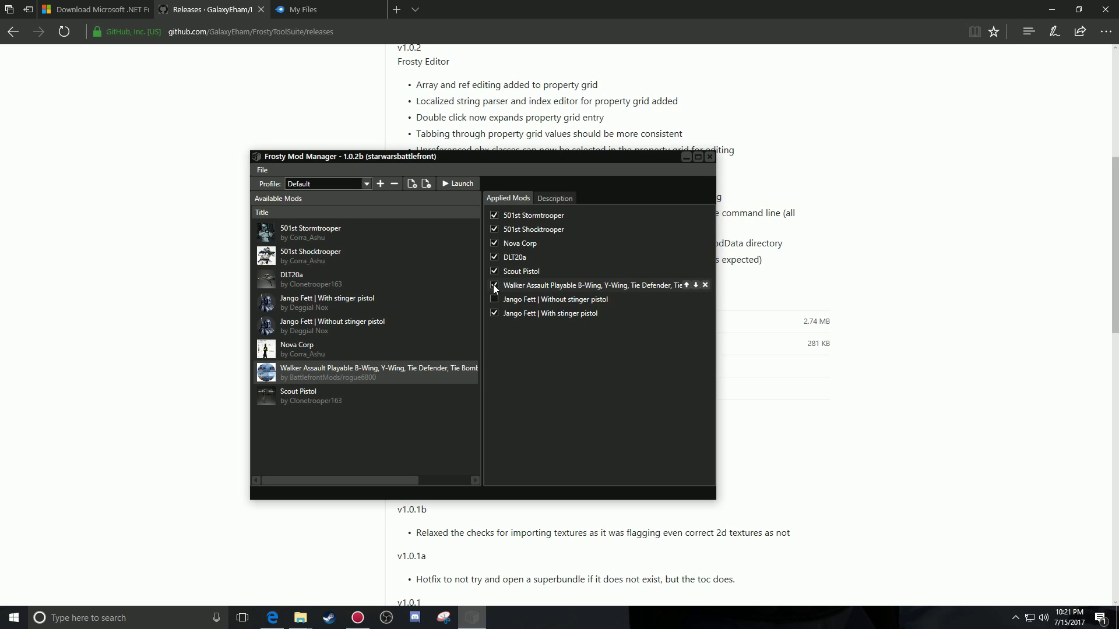
left_click(494, 300)
left_click(328, 239)
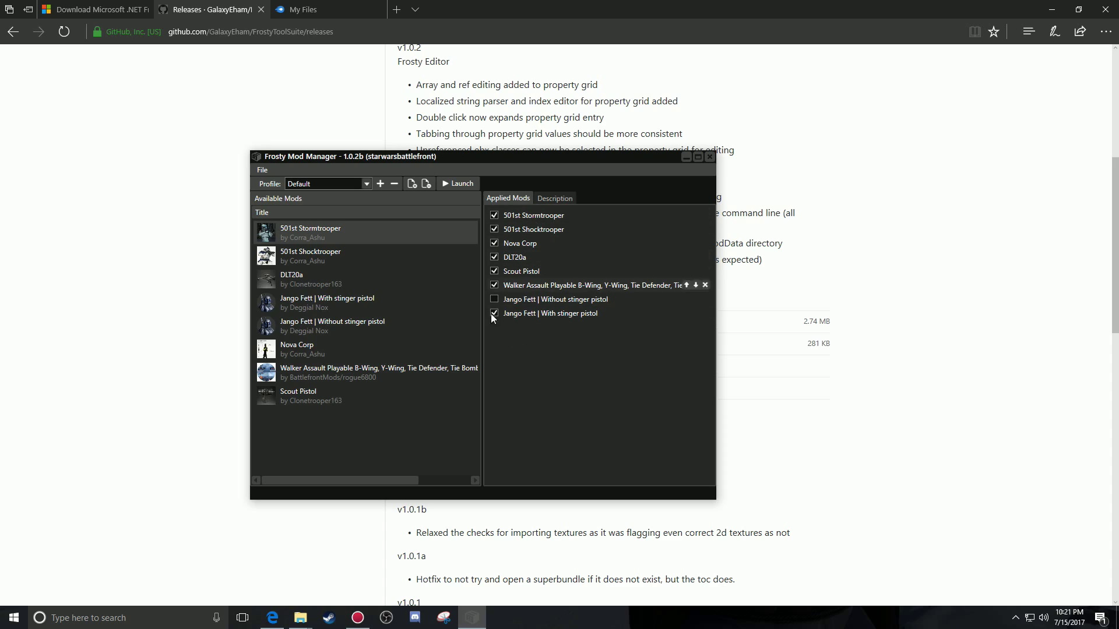
left_click(495, 215)
left_click(494, 229)
left_click(494, 243)
left_click(494, 257)
left_click(494, 271)
left_click(494, 285)
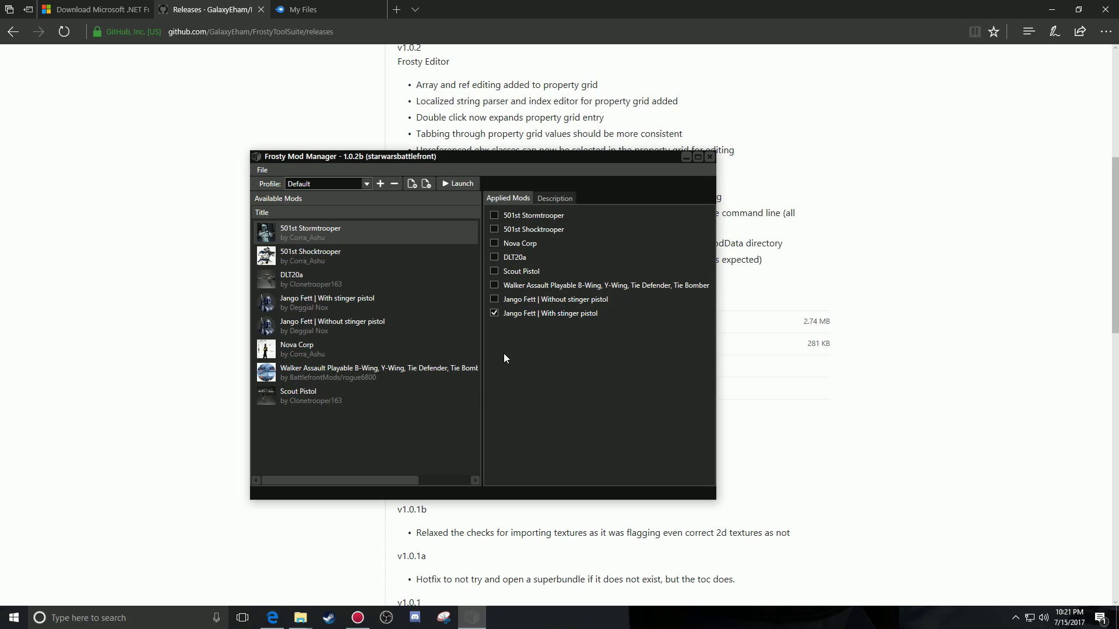
left_click(493, 215)
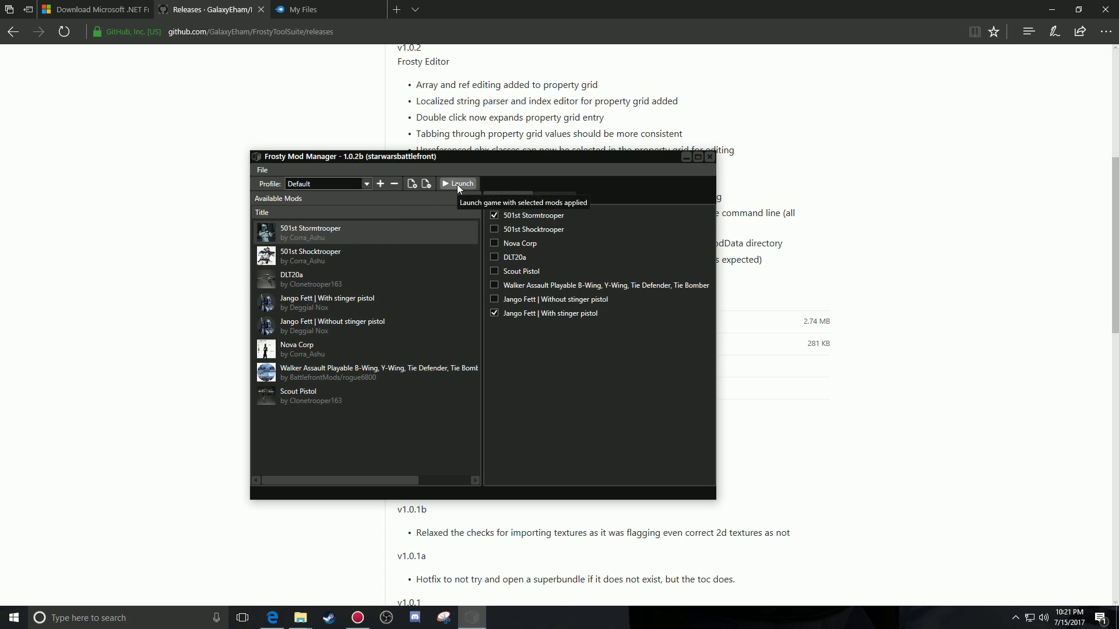